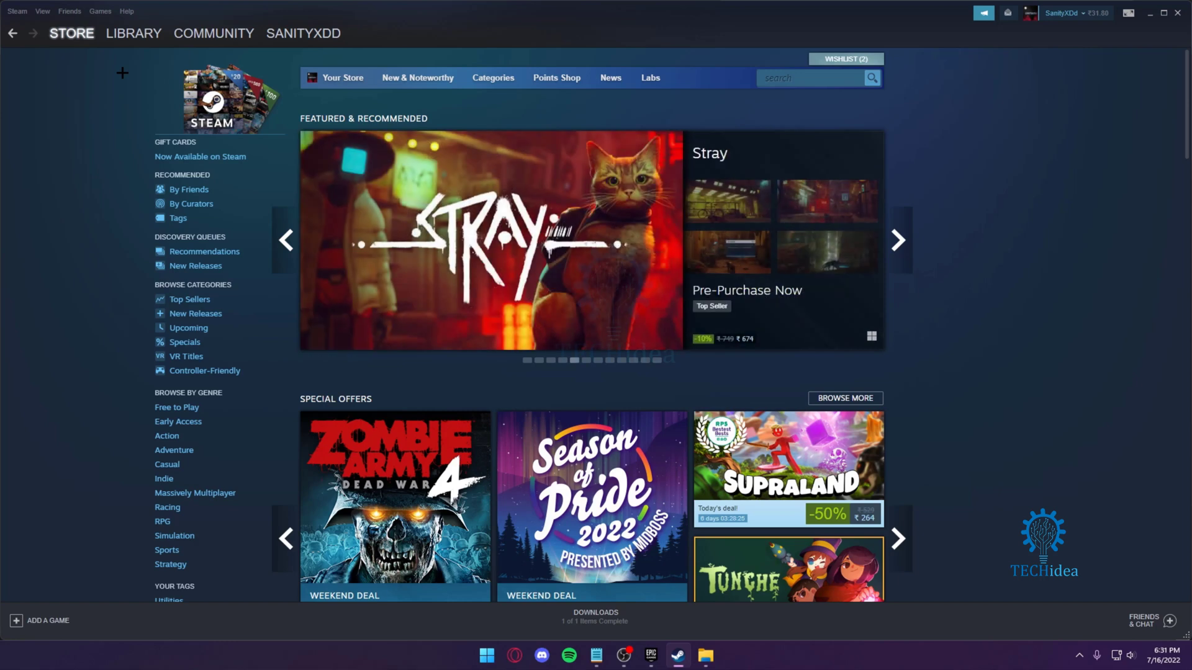
- Check the Downloads queue, then return to the Steam store front
{"action": "left_click", "coordinate": [602, 621]}
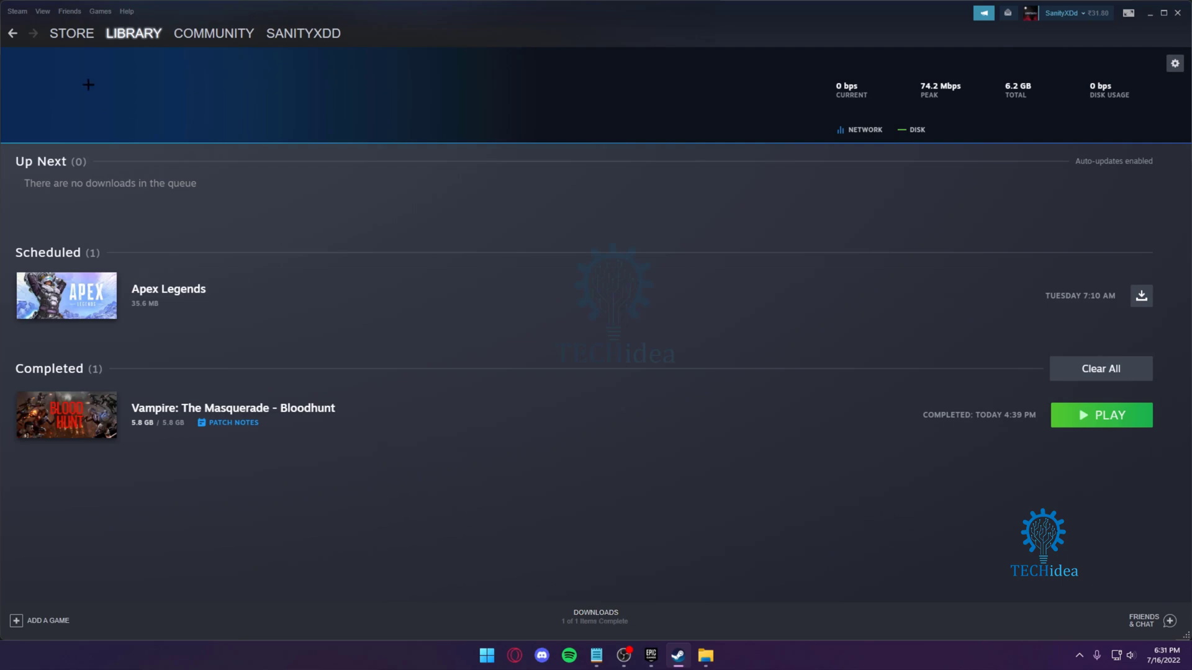
{"action": "left_click", "coordinate": [71, 32]}
{"action": "mouse_move", "coordinate": [214, 32]}
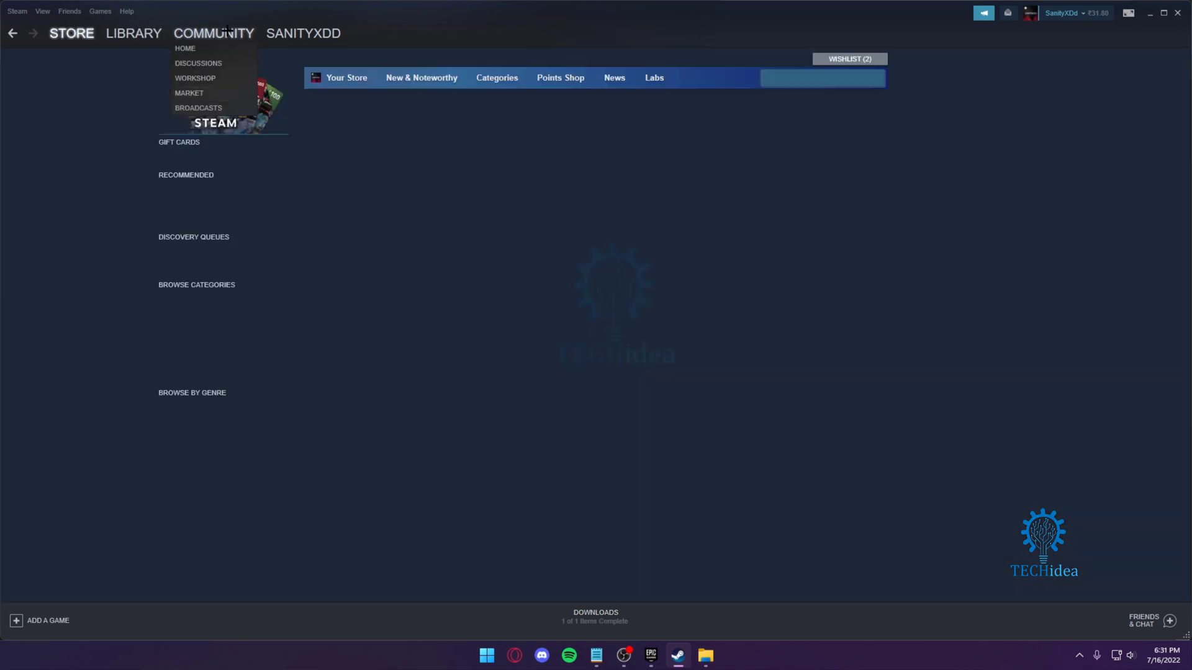
- Switch from the store to Steam's Community section
{"action": "left_click", "coordinate": [205, 76]}
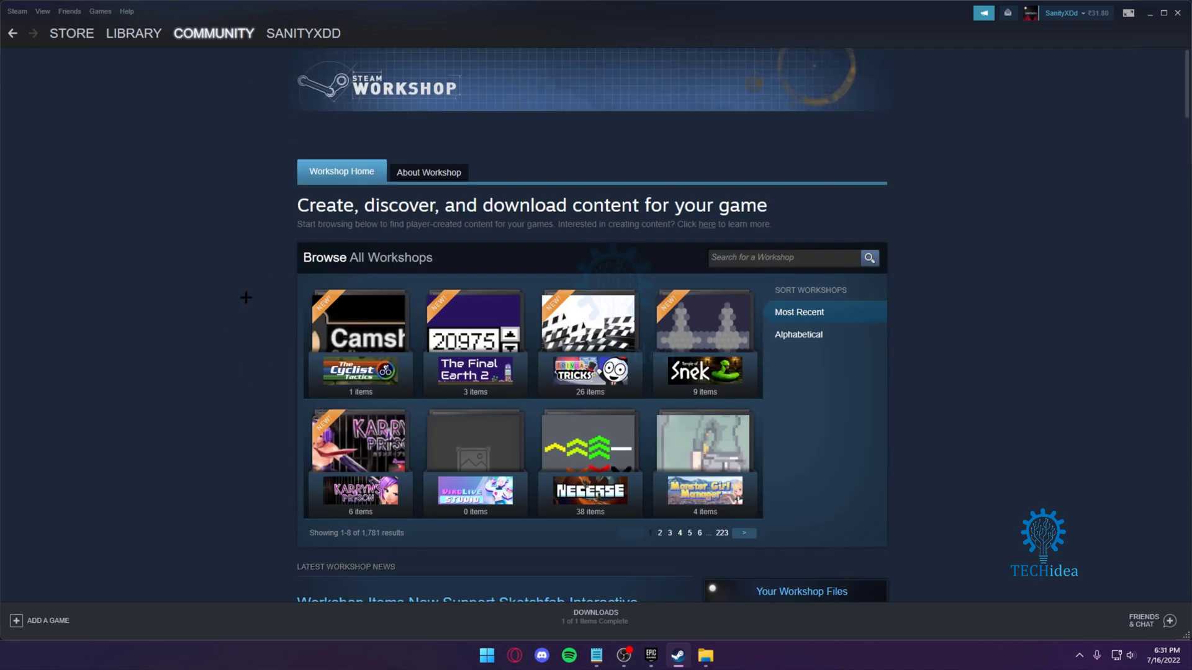
{"action": "scroll", "coordinate": [246, 298], "scroll_direction": "down", "scroll_amount": 4}
{"action": "scroll", "coordinate": [246, 298], "scroll_direction": "down", "scroll_amount": 2}
{"action": "scroll", "coordinate": [279, 372], "scroll_direction": "down", "scroll_amount": 3}
{"action": "scroll", "coordinate": [326, 481], "scroll_direction": "down", "scroll_amount": 2}
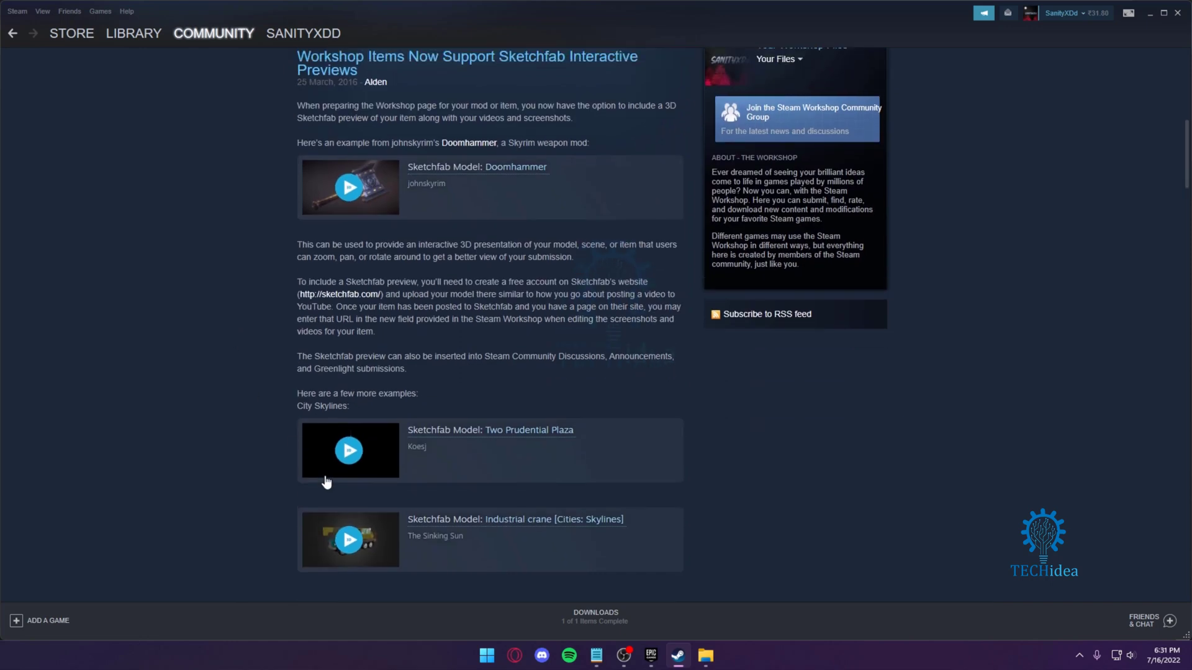
{"action": "scroll", "coordinate": [326, 481], "scroll_direction": "up", "scroll_amount": 8}
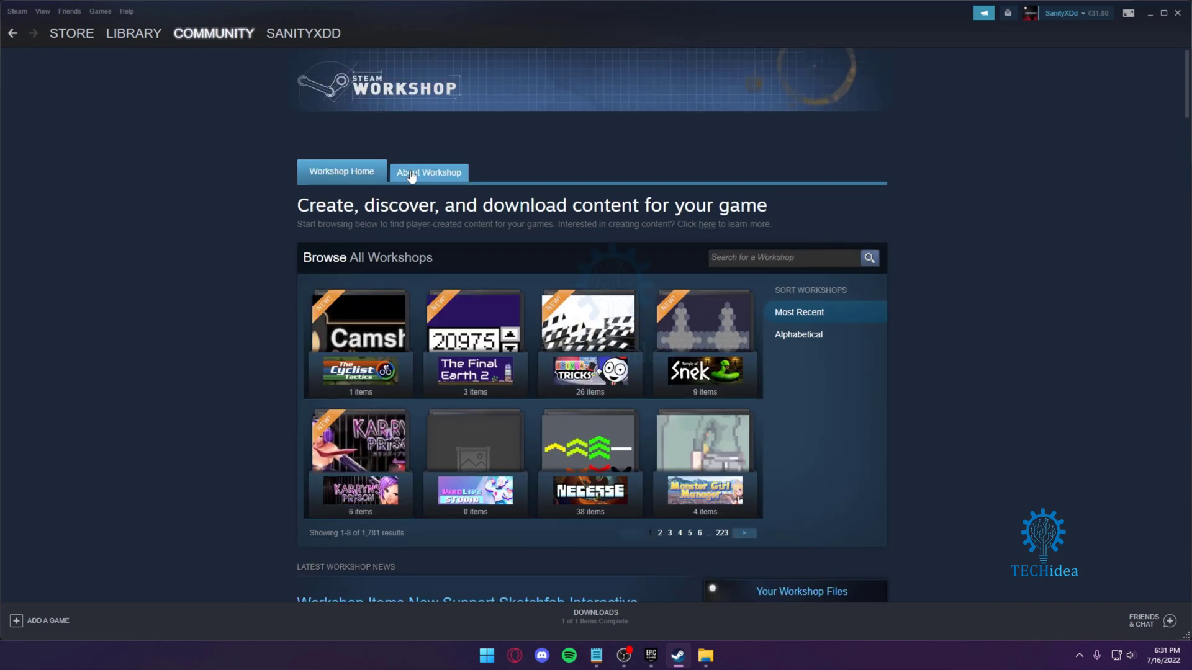
- In the library, view CS:GO, Apex Legends, Phasmophobia, TheForest32 and Bloodhunt pages, ending on Warframe
{"action": "left_click", "coordinate": [134, 33]}
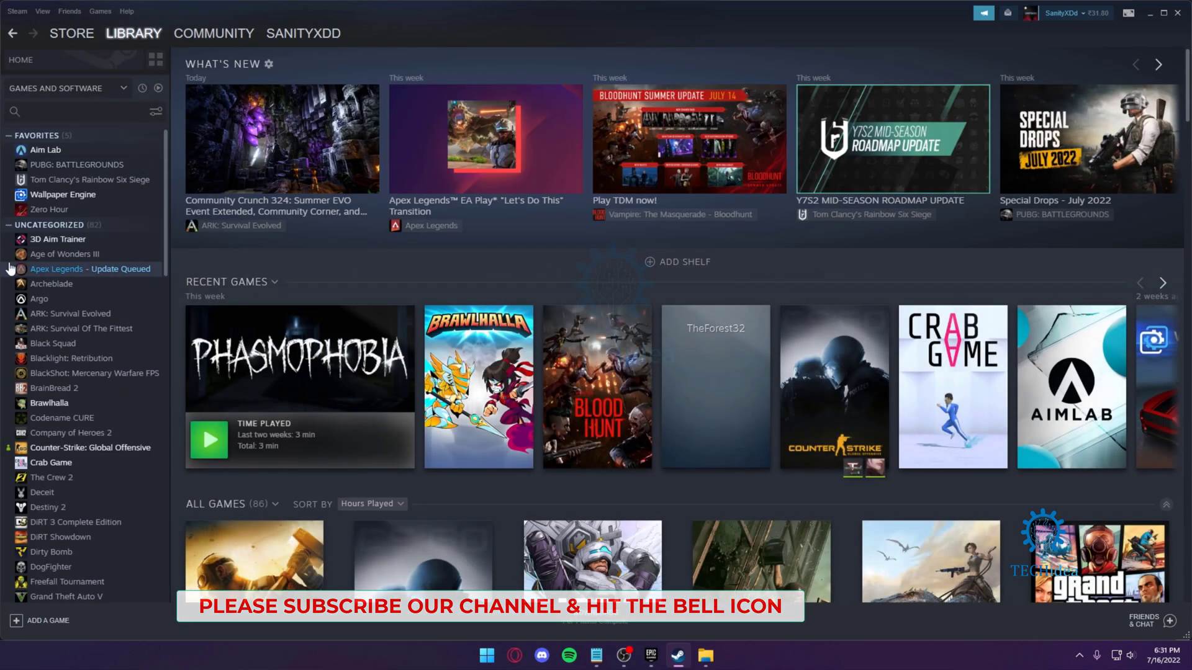
{"action": "scroll", "coordinate": [84, 373], "scroll_direction": "down", "scroll_amount": 3}
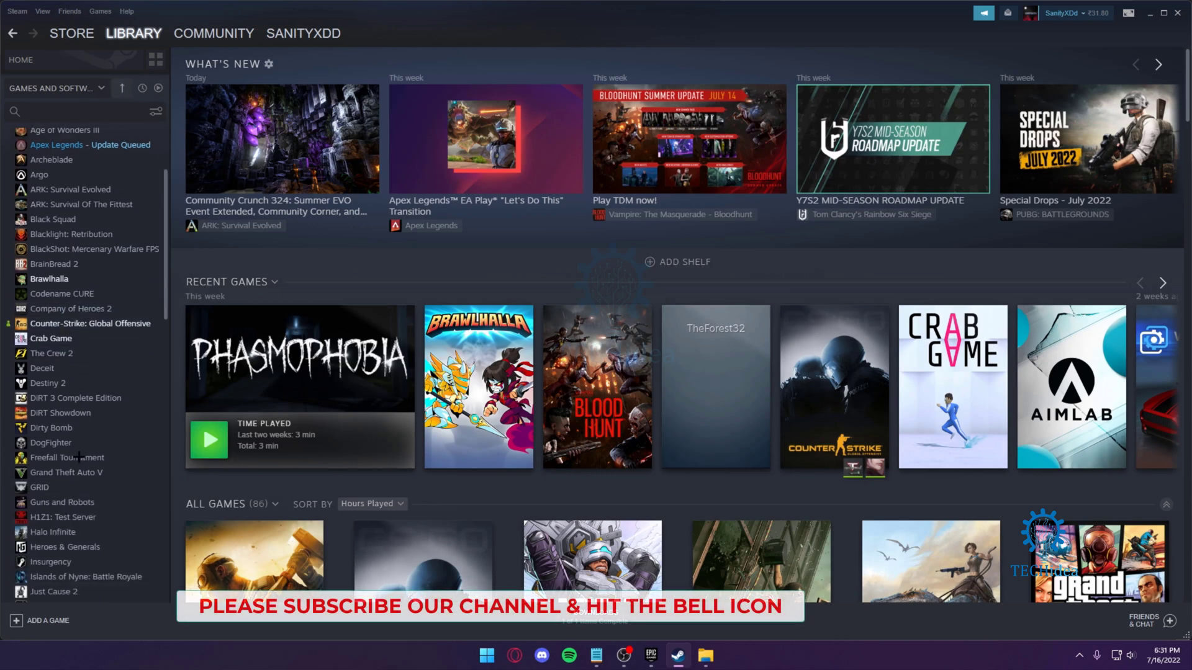
{"action": "left_click", "coordinate": [90, 324]}
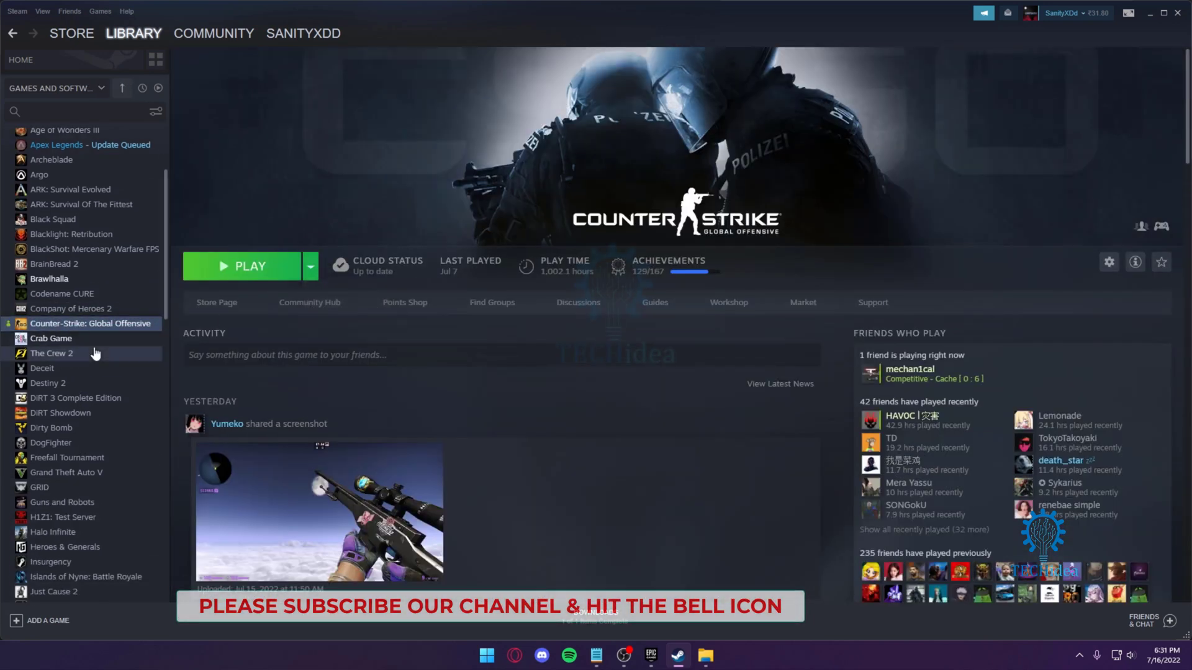
{"action": "scroll", "coordinate": [95, 353], "scroll_direction": "up", "scroll_amount": 3}
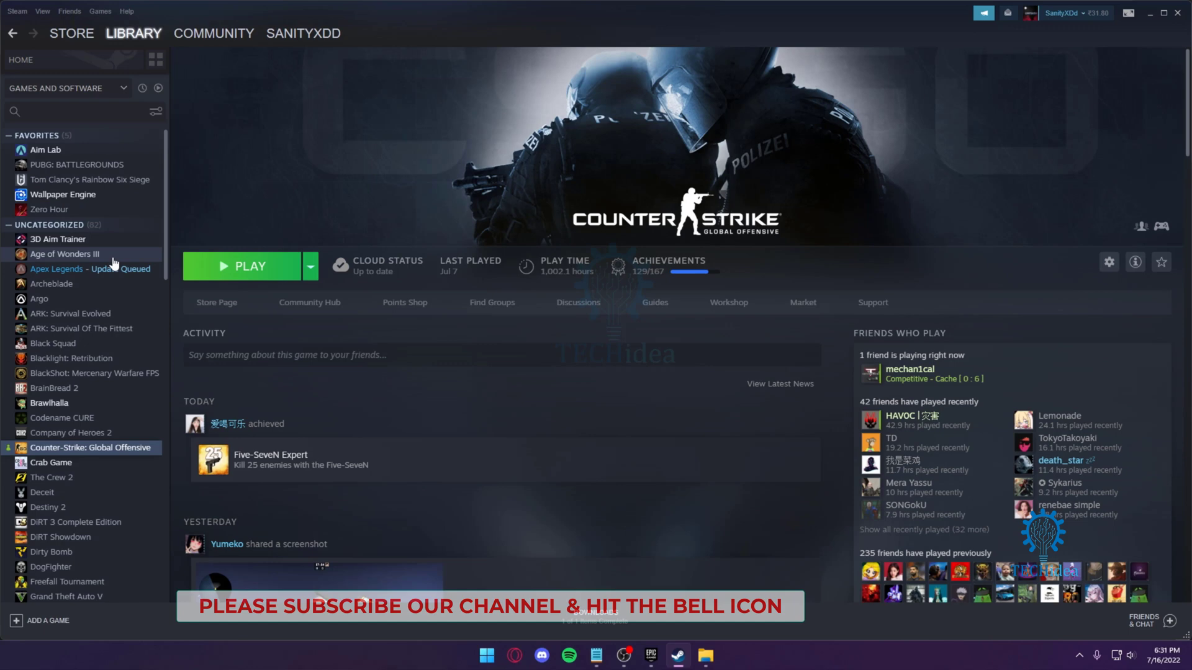
{"action": "left_click", "coordinate": [57, 268]}
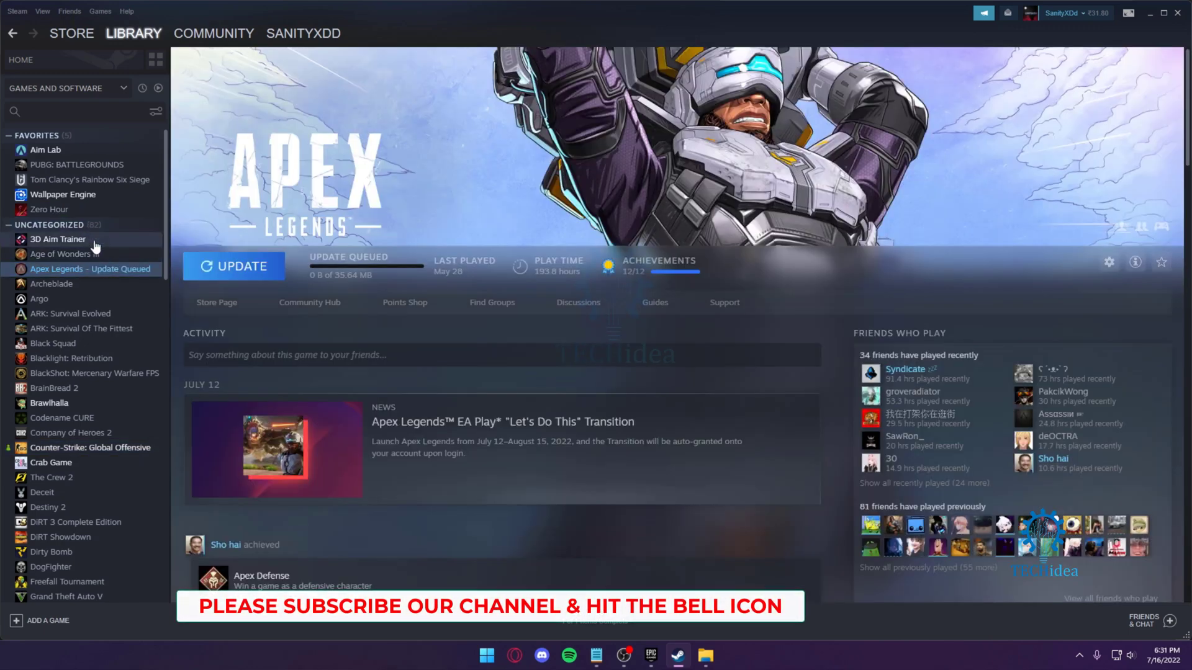
{"action": "scroll", "coordinate": [95, 280], "scroll_direction": "down", "scroll_amount": 3}
{"action": "scroll", "coordinate": [94, 401], "scroll_direction": "down", "scroll_amount": 2}
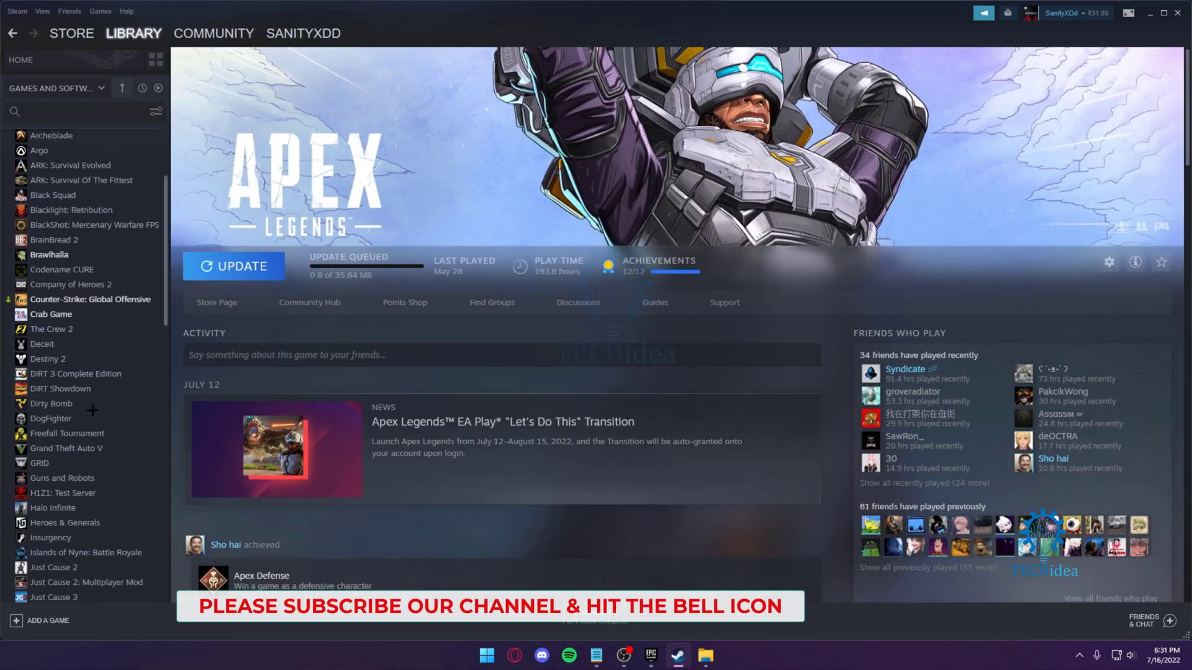
{"action": "scroll", "coordinate": [93, 410], "scroll_direction": "down", "scroll_amount": 5}
{"action": "scroll", "coordinate": [94, 372], "scroll_direction": "down", "scroll_amount": 3}
{"action": "left_click", "coordinate": [58, 318]}
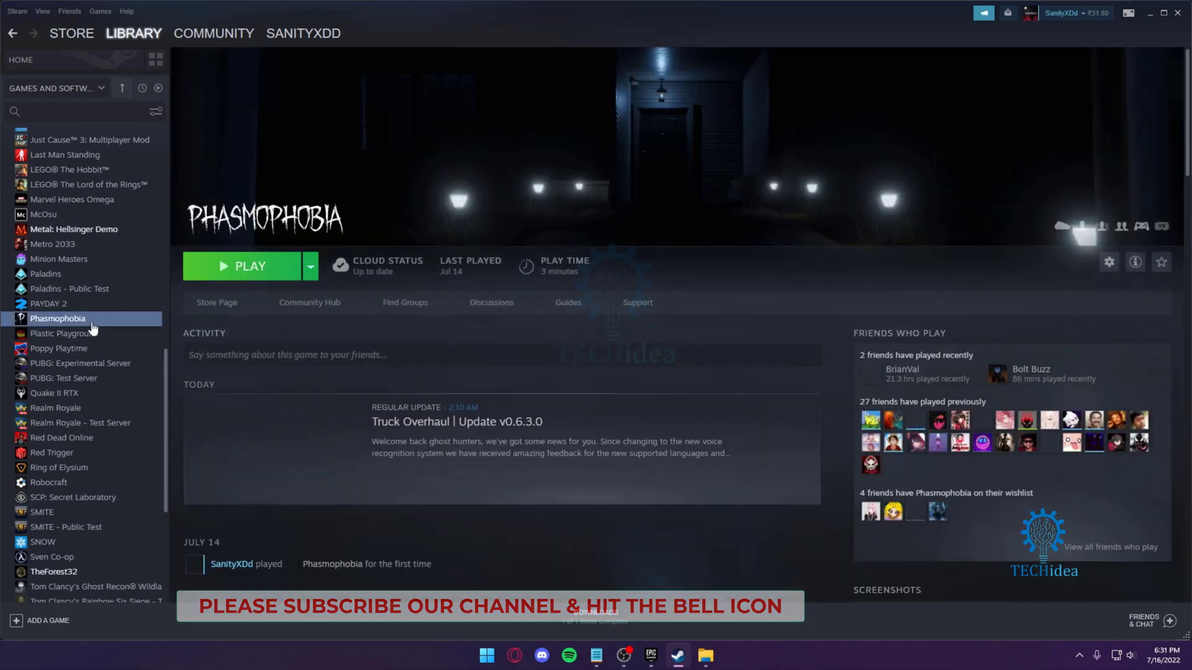
{"action": "scroll", "coordinate": [93, 372], "scroll_direction": "down", "scroll_amount": 3}
{"action": "scroll", "coordinate": [102, 391], "scroll_direction": "down", "scroll_amount": 3}
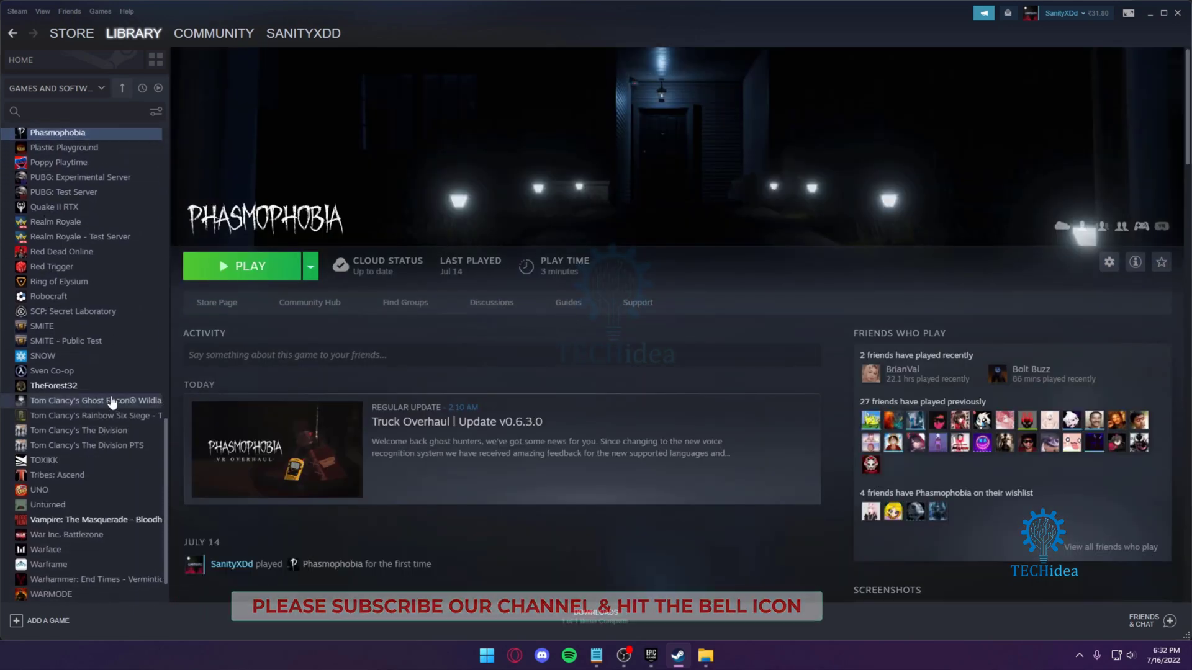
{"action": "left_click", "coordinate": [53, 385]}
{"action": "scroll", "coordinate": [102, 419], "scroll_direction": "down", "scroll_amount": 2}
{"action": "left_click", "coordinate": [108, 478]}
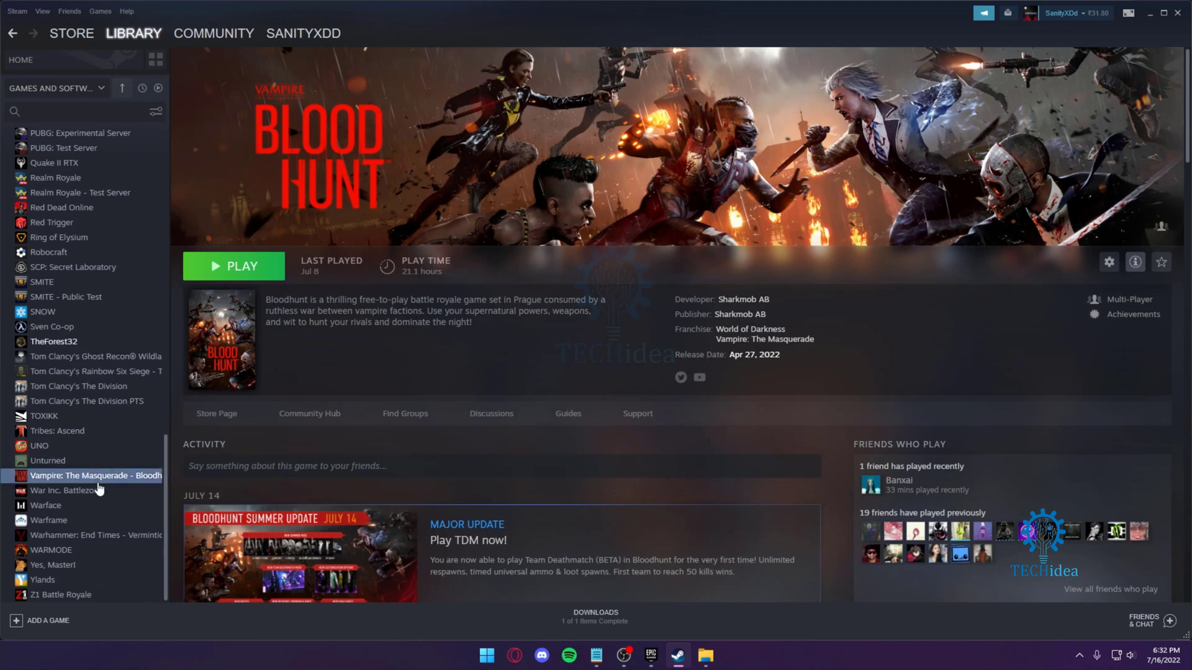
{"action": "left_click", "coordinate": [48, 521]}
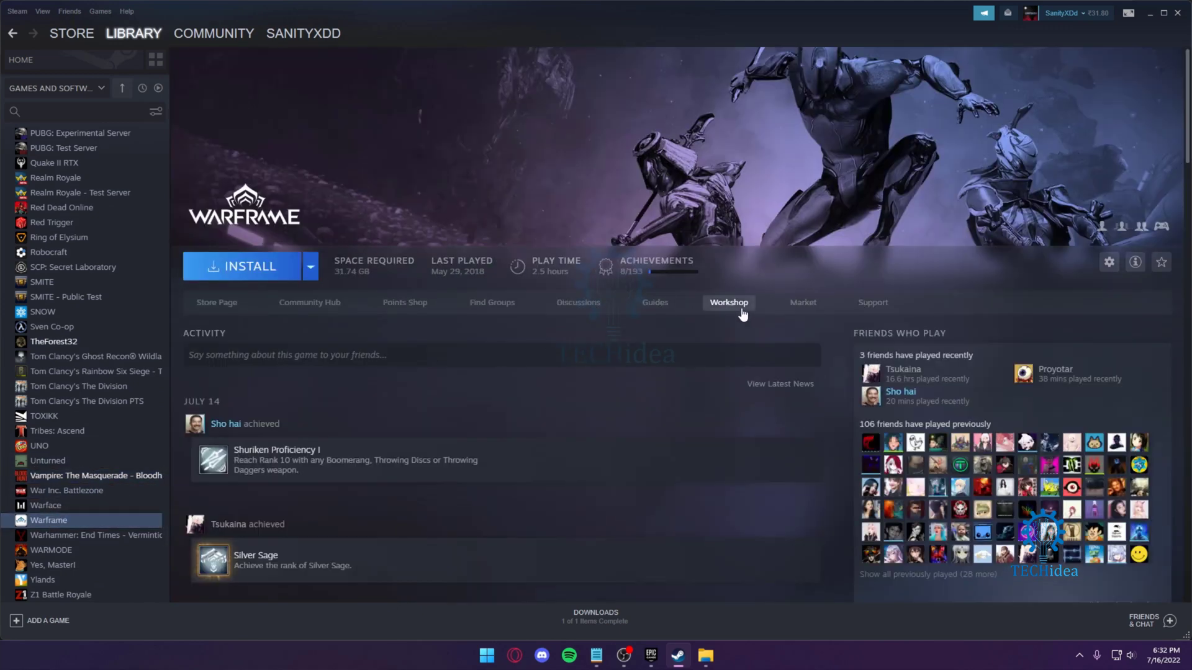
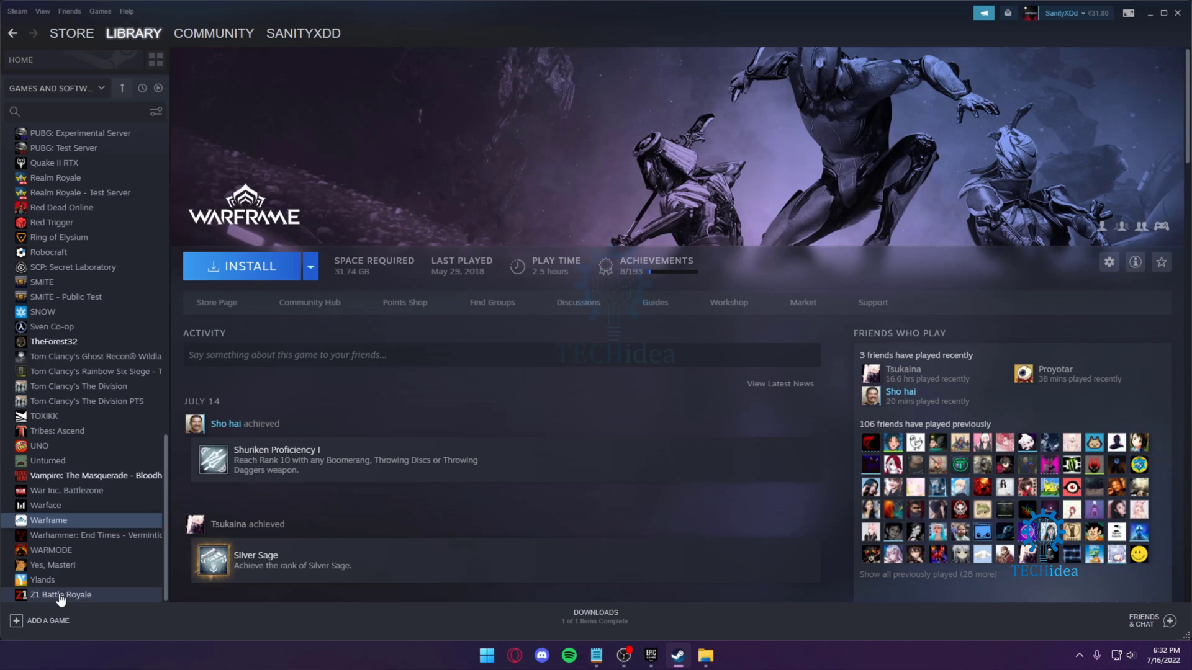
{"action": "scroll", "coordinate": [61, 577], "scroll_direction": "up", "scroll_amount": 10}
{"action": "scroll", "coordinate": [75, 419], "scroll_direction": "up", "scroll_amount": 10}
{"action": "scroll", "coordinate": [82, 357], "scroll_direction": "up", "scroll_amount": 5}
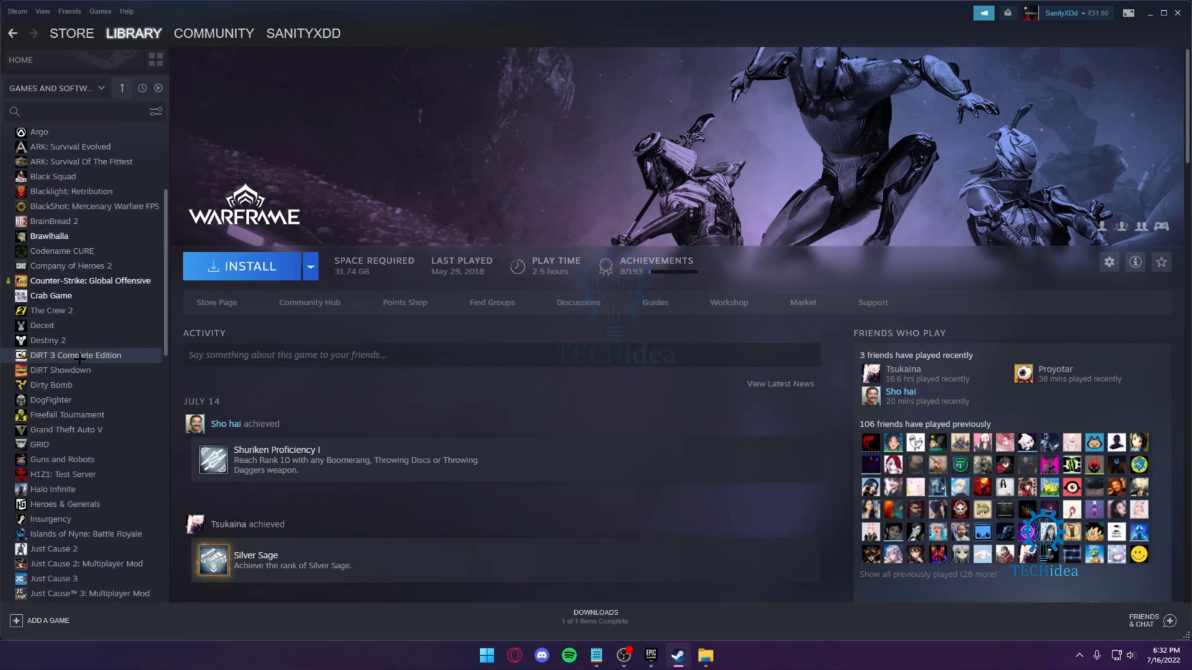
{"action": "scroll", "coordinate": [82, 356], "scroll_direction": "up", "scroll_amount": 3}
- Open the ARK: Survival Evolved page from the Library sidebar
{"action": "left_click", "coordinate": [93, 283]}
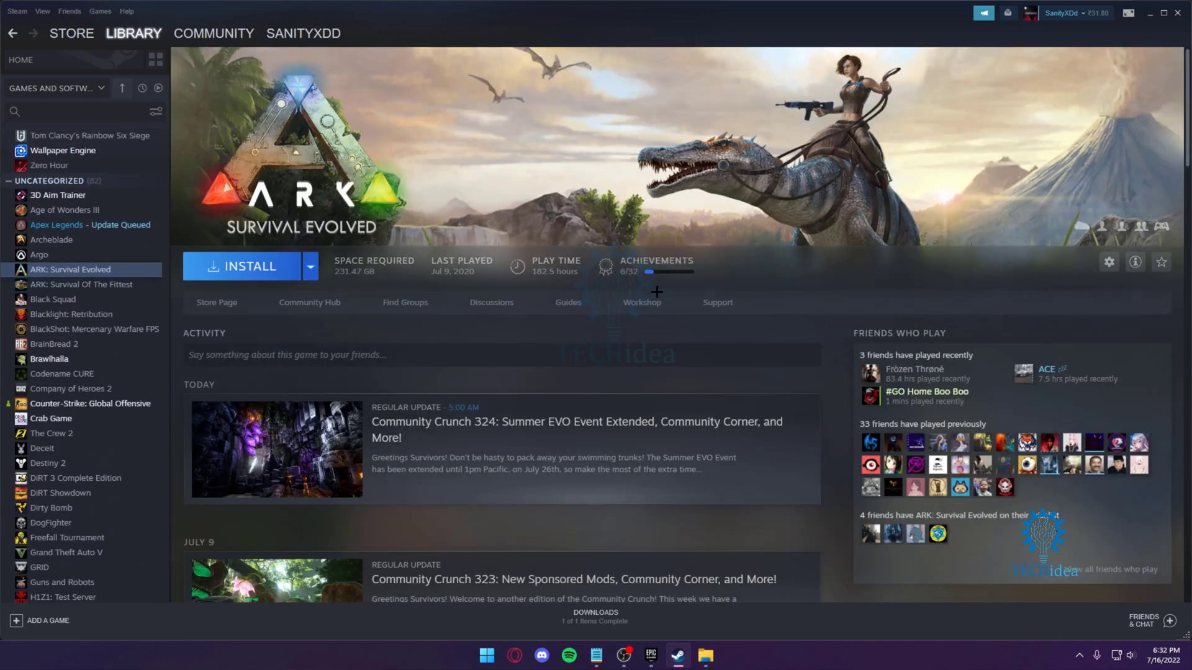
- Go to the ARK: Survival Evolved Workshop from its game page
{"action": "left_click", "coordinate": [655, 298]}
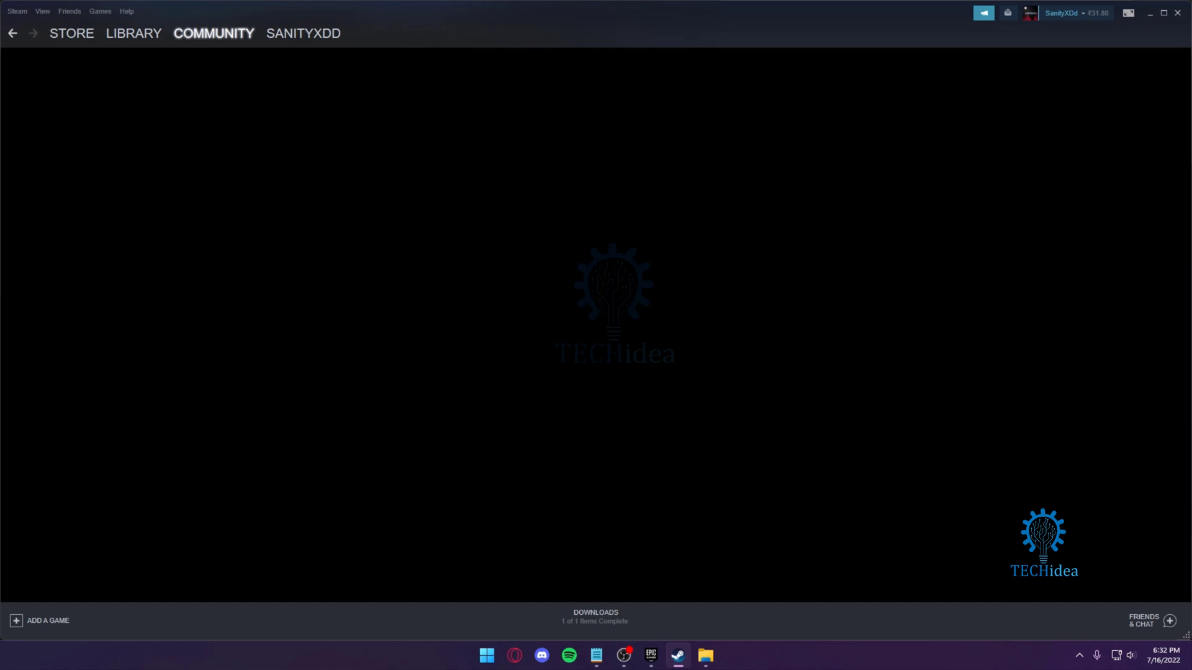
{"action": "scroll", "coordinate": [569, 233], "scroll_direction": "down", "scroll_amount": 5}
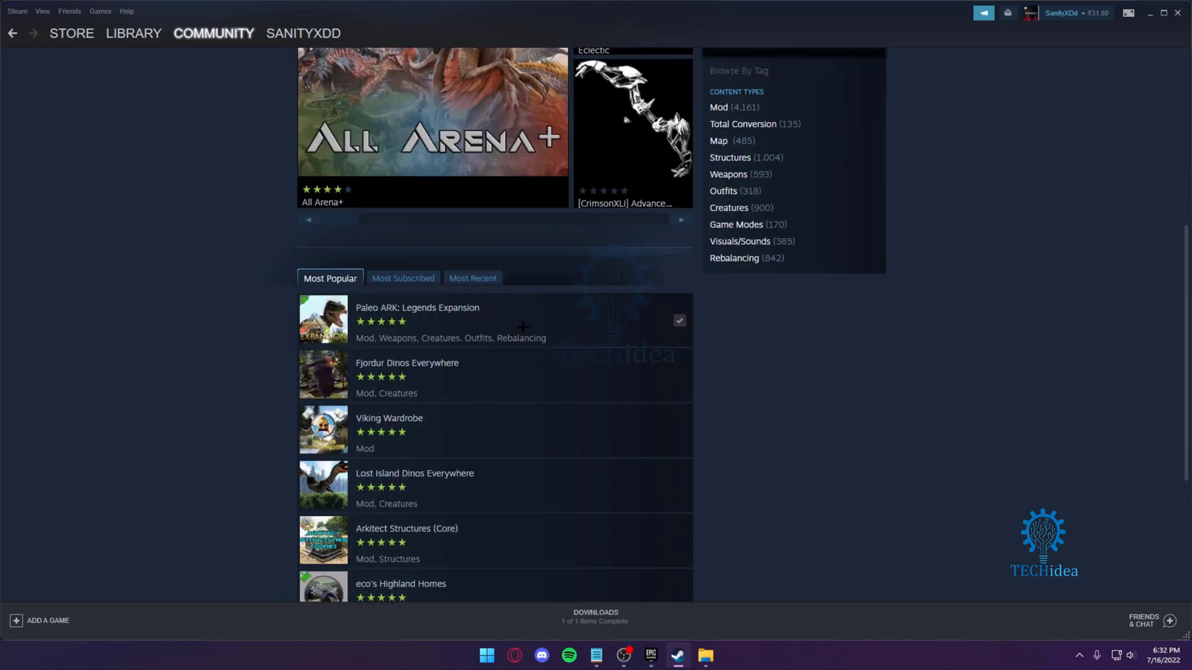
{"action": "scroll", "coordinate": [485, 242], "scroll_direction": "down", "scroll_amount": 3}
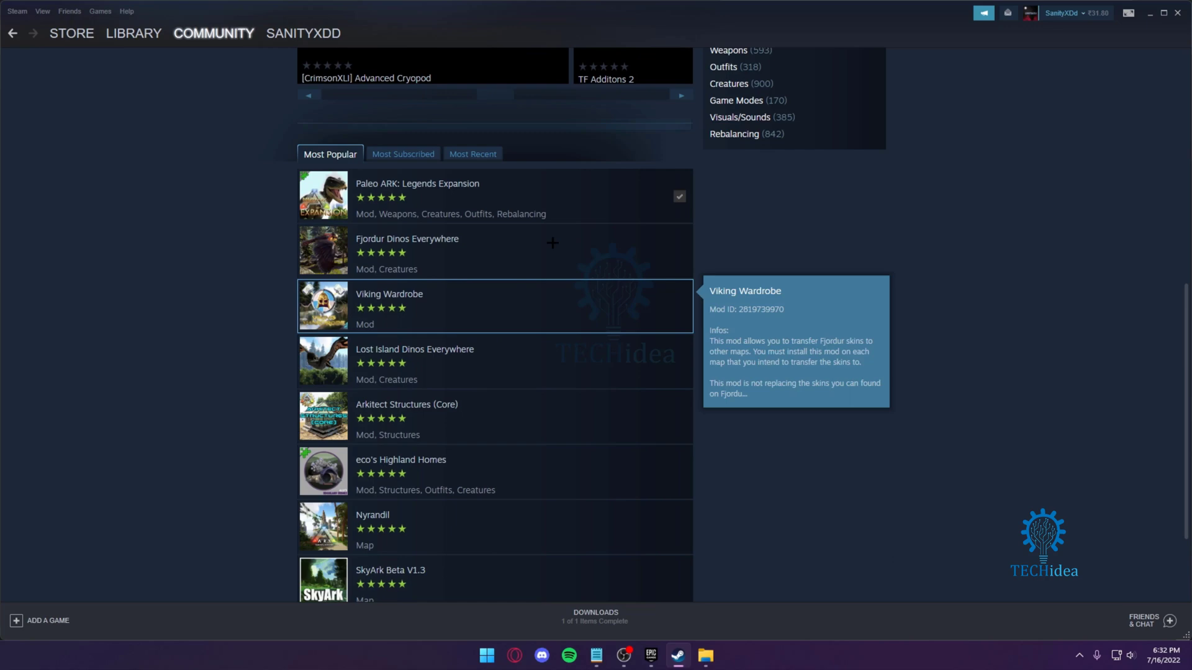
- Open the Viking Wardrobe mod page and dismiss its subscription confirmation notice
{"action": "left_click", "coordinate": [553, 298]}
{"action": "scroll", "coordinate": [665, 270], "scroll_direction": "down", "scroll_amount": 3}
{"action": "scroll", "coordinate": [665, 270], "scroll_direction": "down", "scroll_amount": 1}
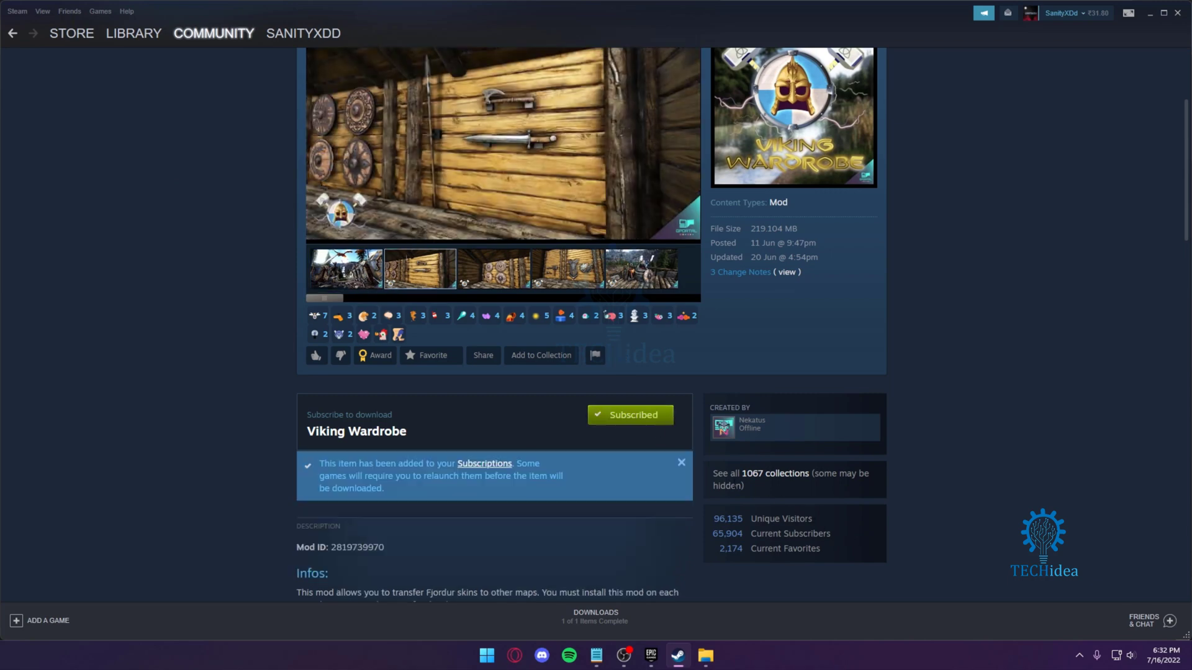
{"action": "left_click", "coordinate": [682, 463]}
{"action": "scroll", "coordinate": [596, 420], "scroll_direction": "down", "scroll_amount": 2}
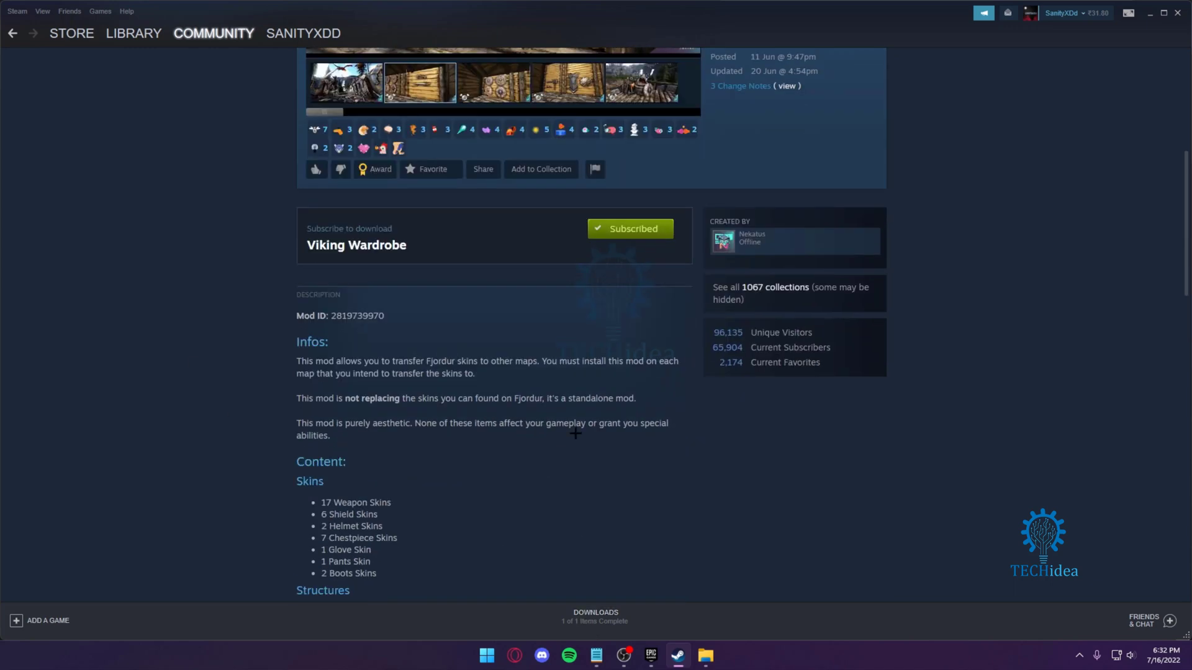
{"action": "scroll", "coordinate": [574, 435], "scroll_direction": "down", "scroll_amount": 2}
{"action": "scroll", "coordinate": [584, 439], "scroll_direction": "down", "scroll_amount": 2}
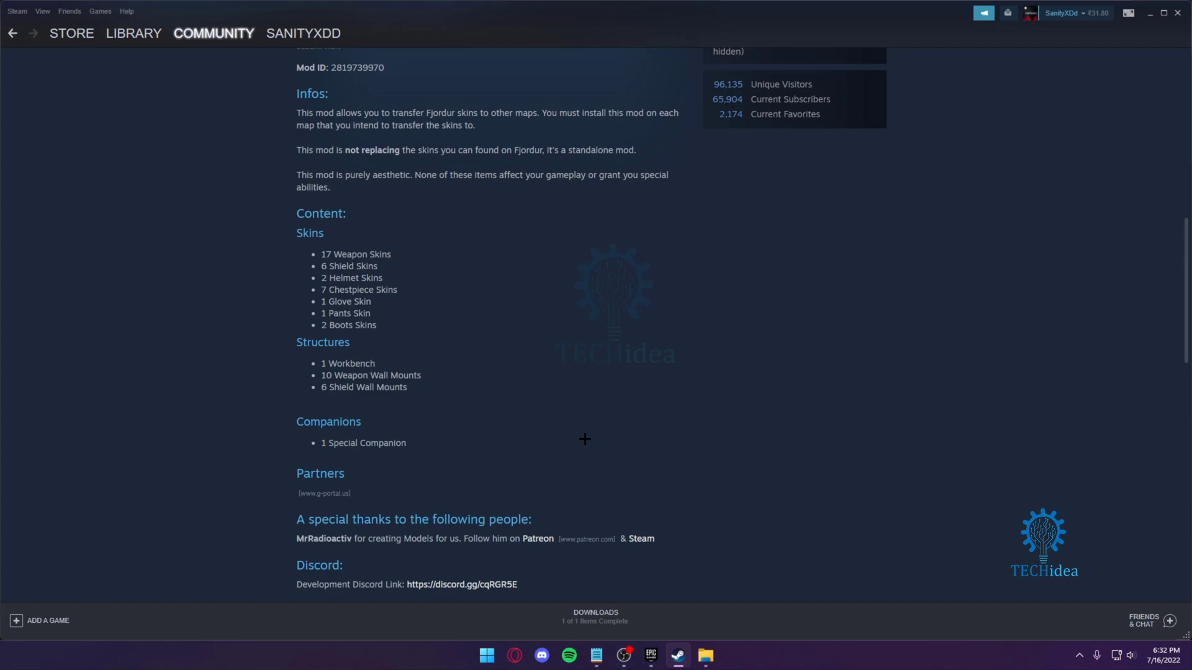
{"action": "scroll", "coordinate": [584, 438], "scroll_direction": "up", "scroll_amount": 4}
{"action": "scroll", "coordinate": [584, 439], "scroll_direction": "up", "scroll_amount": 1}
{"action": "scroll", "coordinate": [465, 391], "scroll_direction": "up", "scroll_amount": 3}
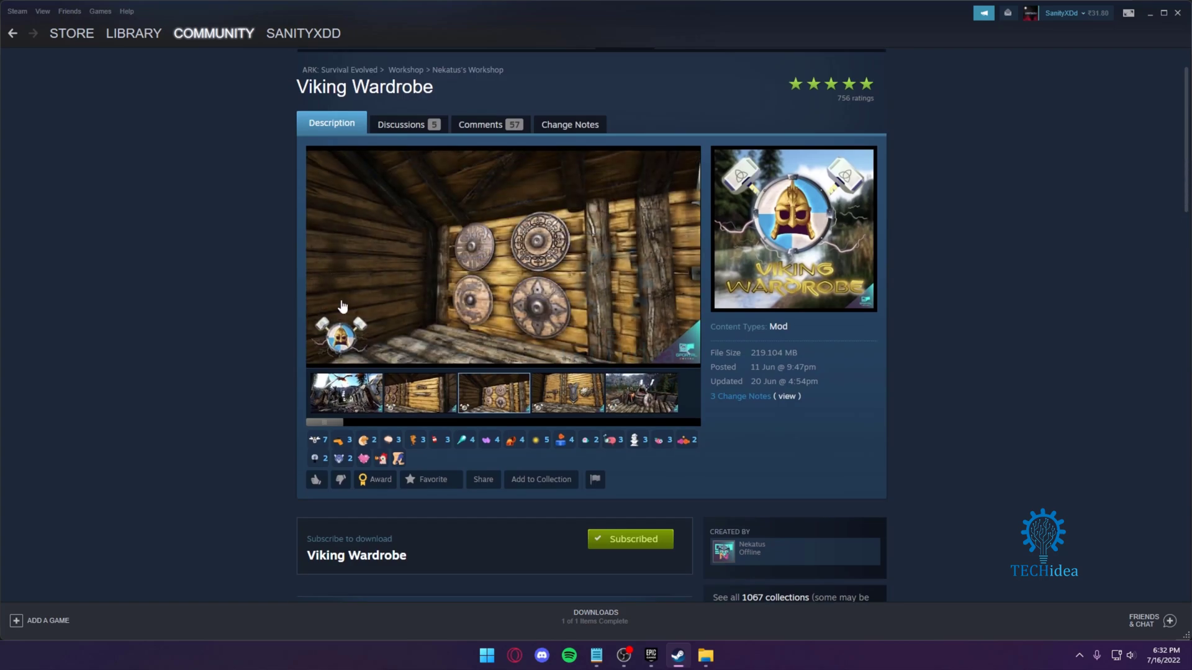
- Browse the Viking Wardrobe preview screenshots, including the outdoor forge, then return to Library home
{"action": "left_click", "coordinate": [339, 396]}
{"action": "left_click", "coordinate": [420, 394]}
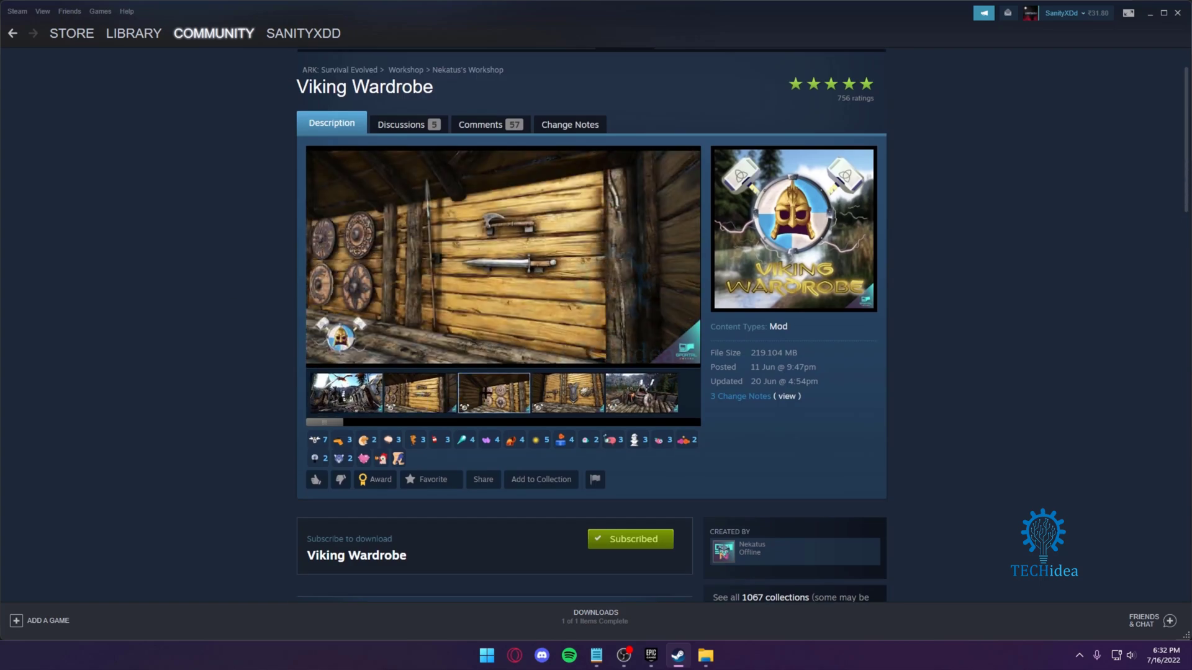
{"action": "left_click", "coordinate": [494, 394]}
{"action": "left_click", "coordinate": [568, 394]}
{"action": "left_click", "coordinate": [641, 394]}
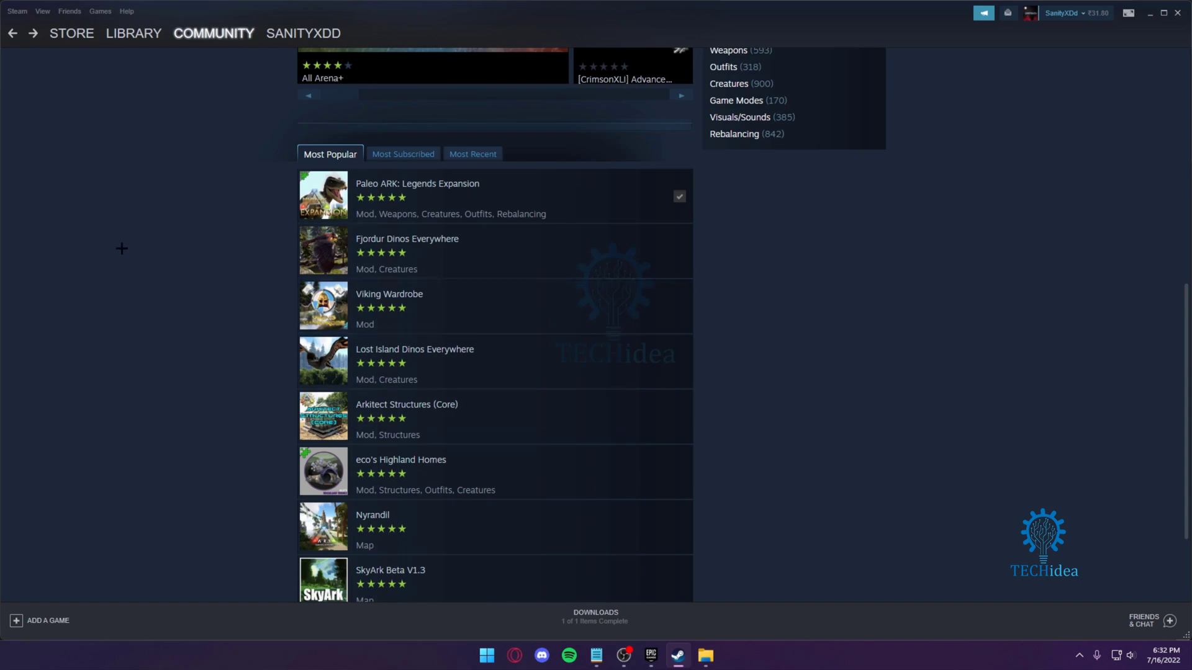
{"action": "left_click", "coordinate": [133, 34]}
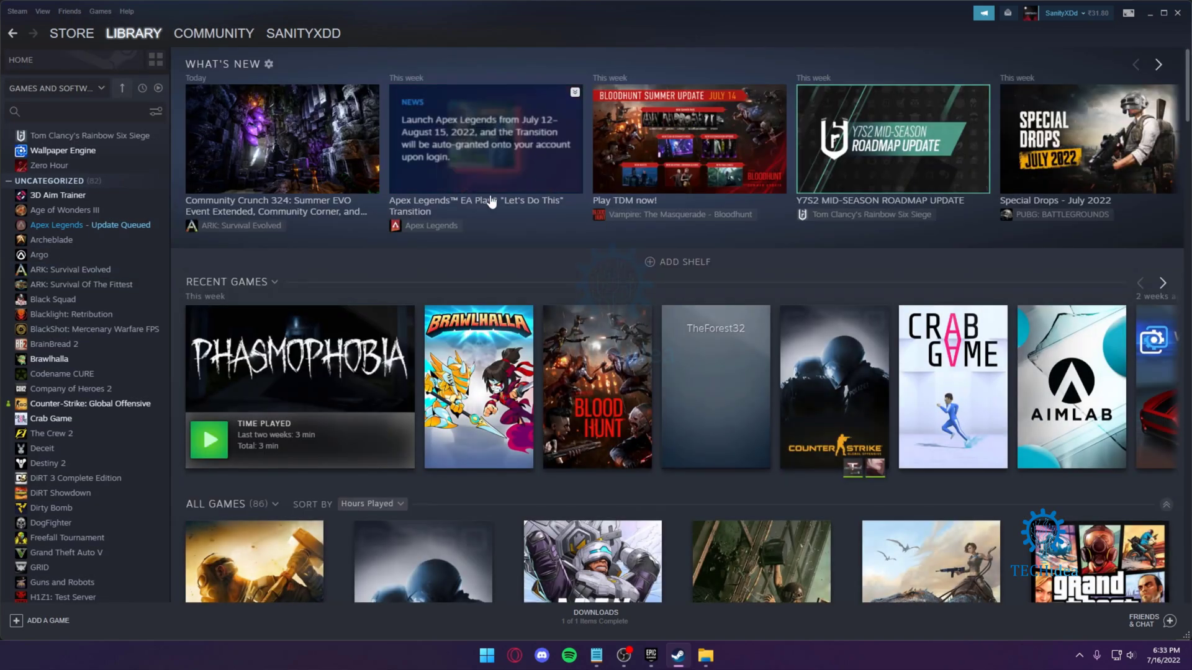
{"action": "scroll", "coordinate": [93, 366], "scroll_direction": "up", "scroll_amount": 2}
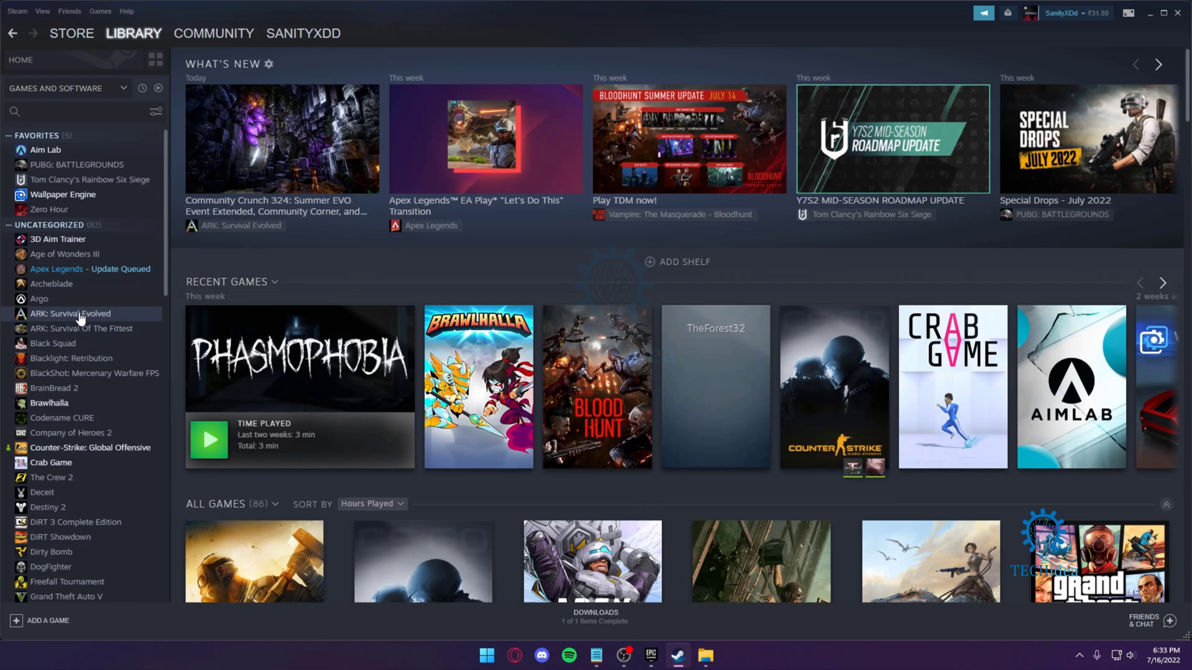